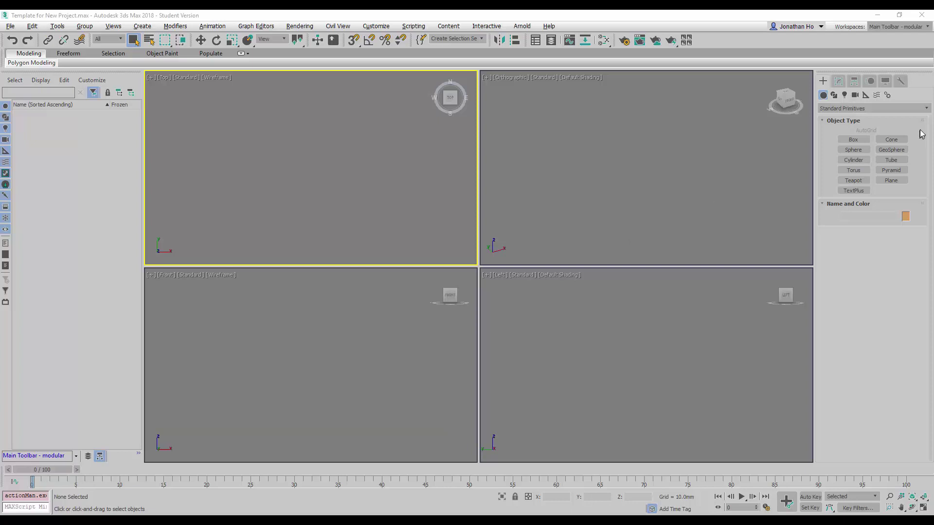
Look at the Compound Objects category, then return to Standard Primitives
click(924, 109)
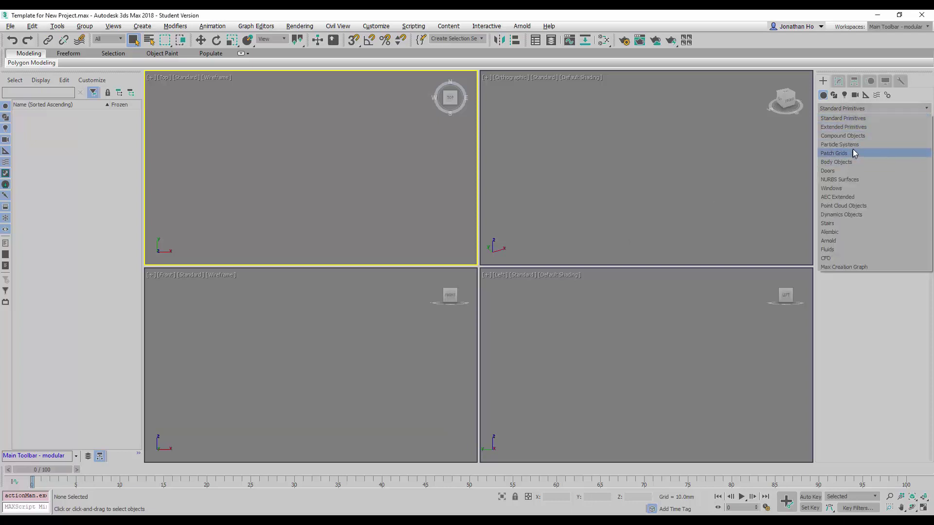
click(857, 136)
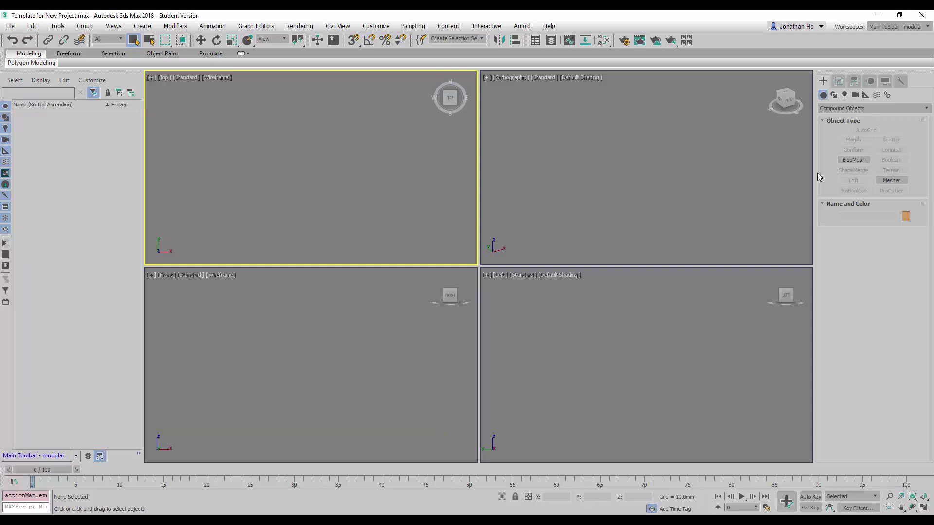
click(881, 109)
click(874, 118)
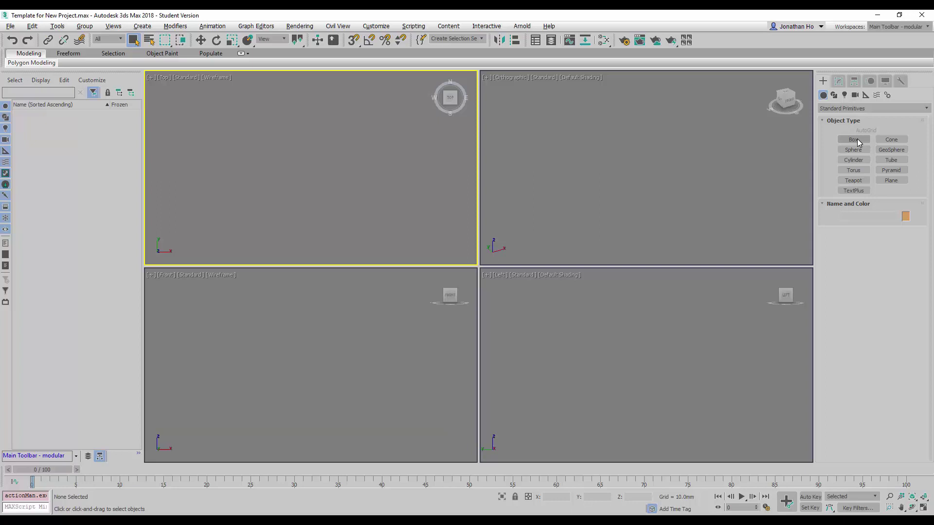
Create a box in the Top view with Length 200, Width 5000 and Height 3000 mm
click(858, 141)
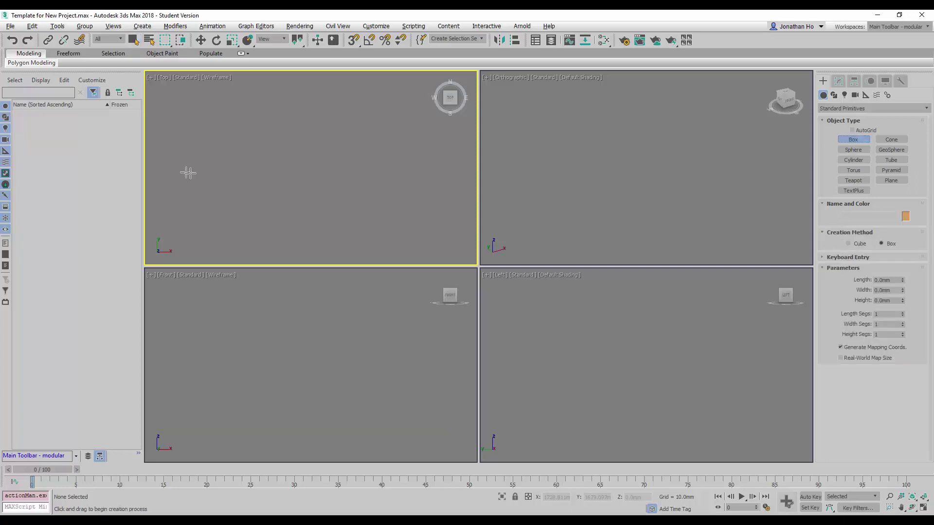
drag(184, 171, 444, 179)
click(440, 144)
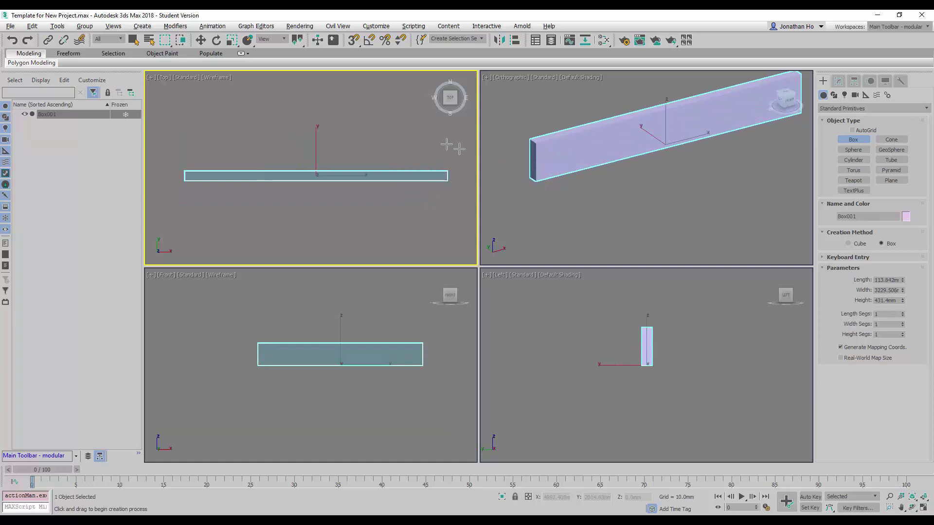
double_click(883, 281)
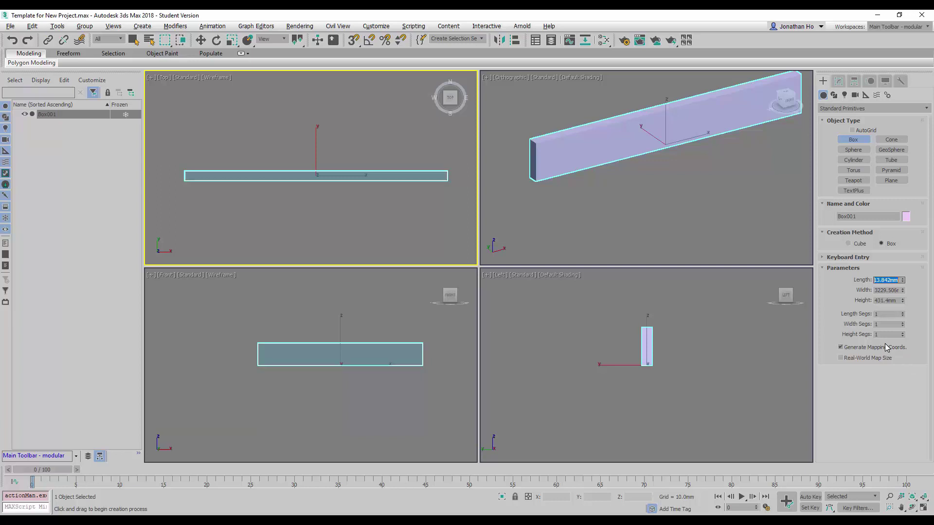
text(200)
key(Tab)
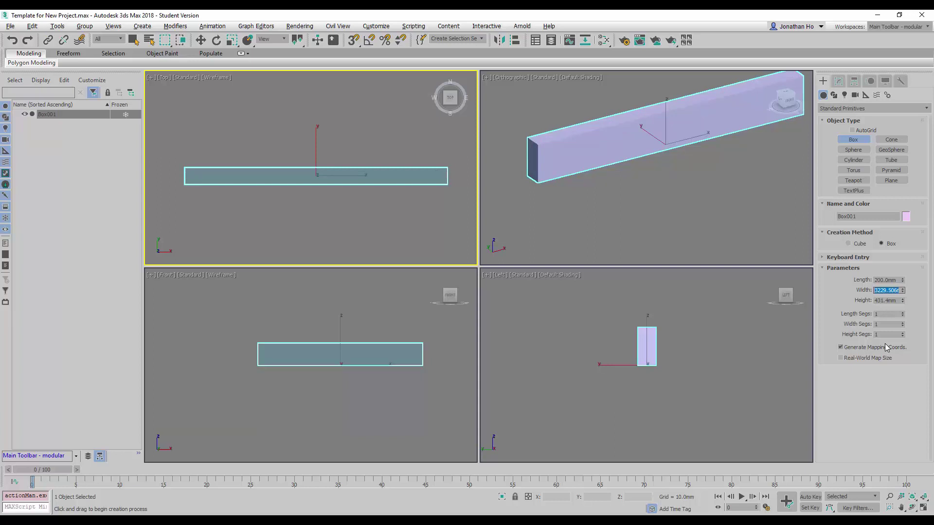
text(5000)
key(Tab)
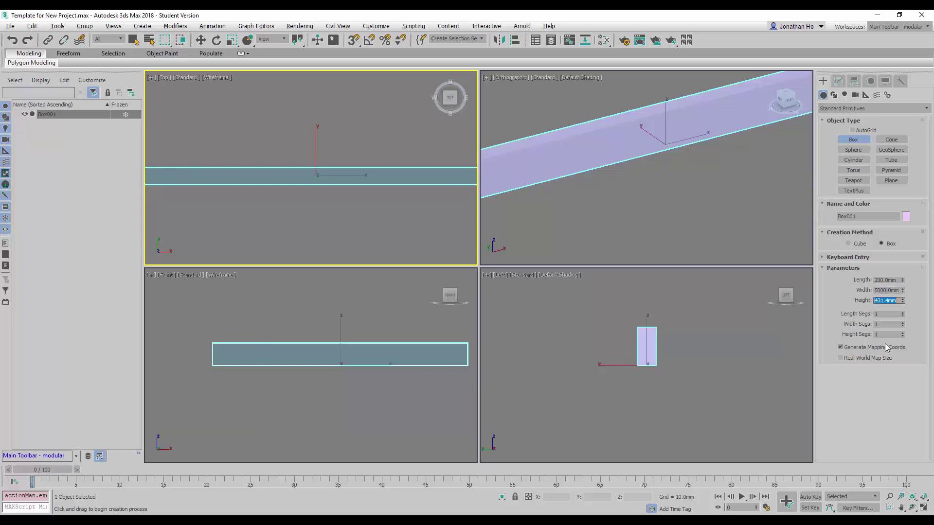
text(3000)
key(Return)
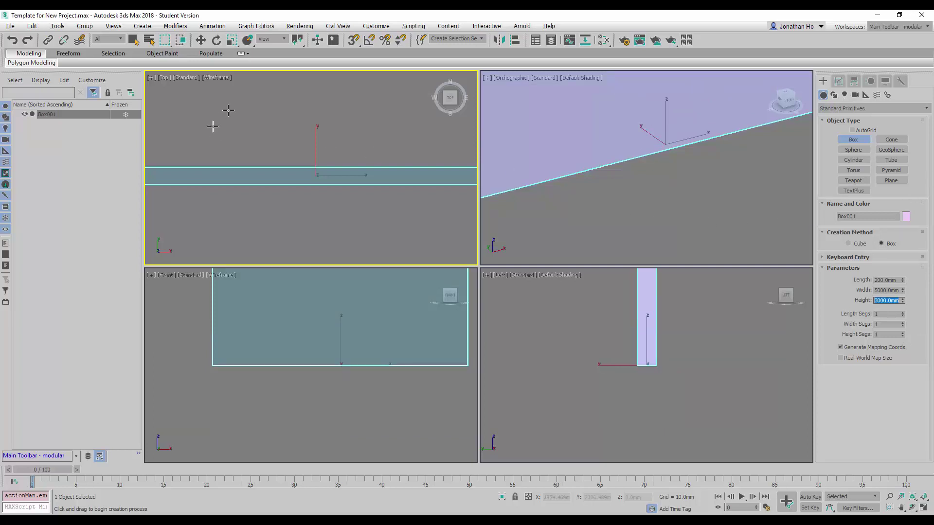
Move Box001 to X 0, Y 0 through the Move Transform Type-In
right_click(200, 41)
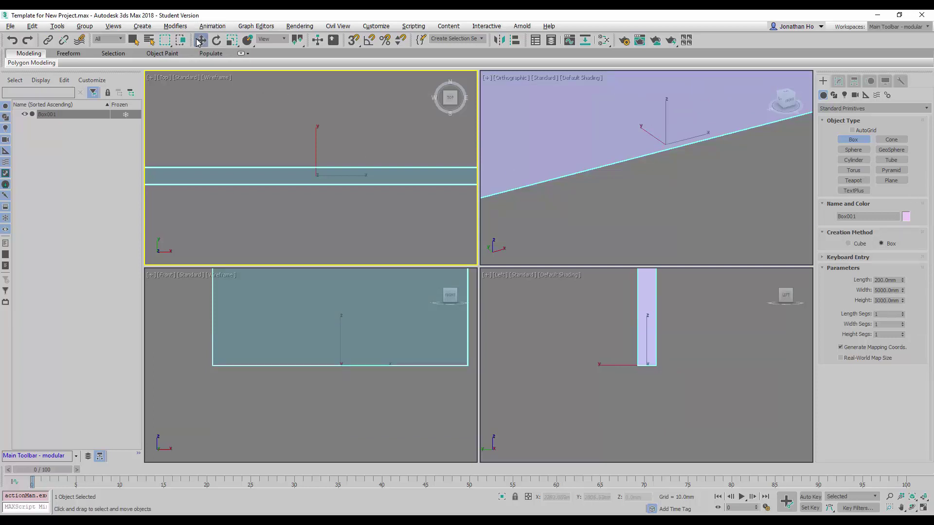
double_click(319, 215)
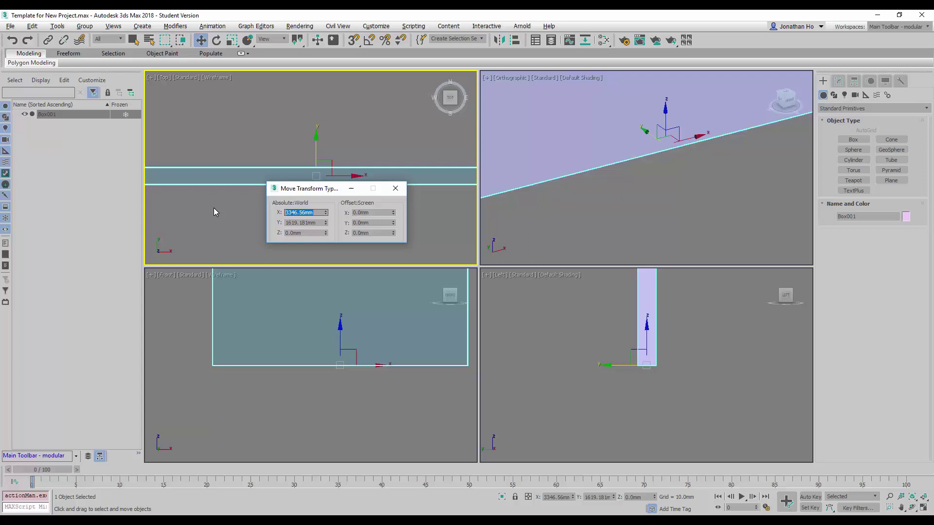
text(0)
key(Tab)
text(0)
key(Tab)
text(0)
key(Tab)
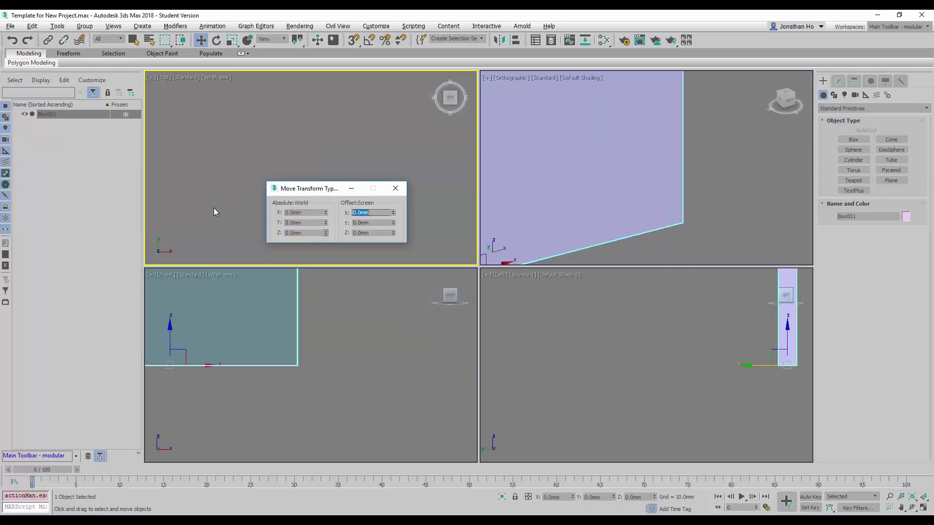
click(395, 189)
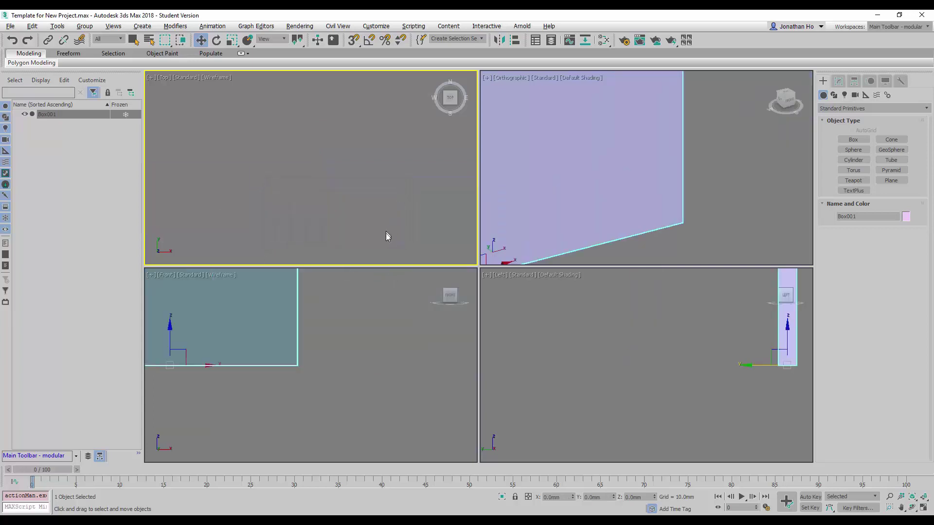
Zoom extents so the wall fills every view, then deselect it
click(924, 499)
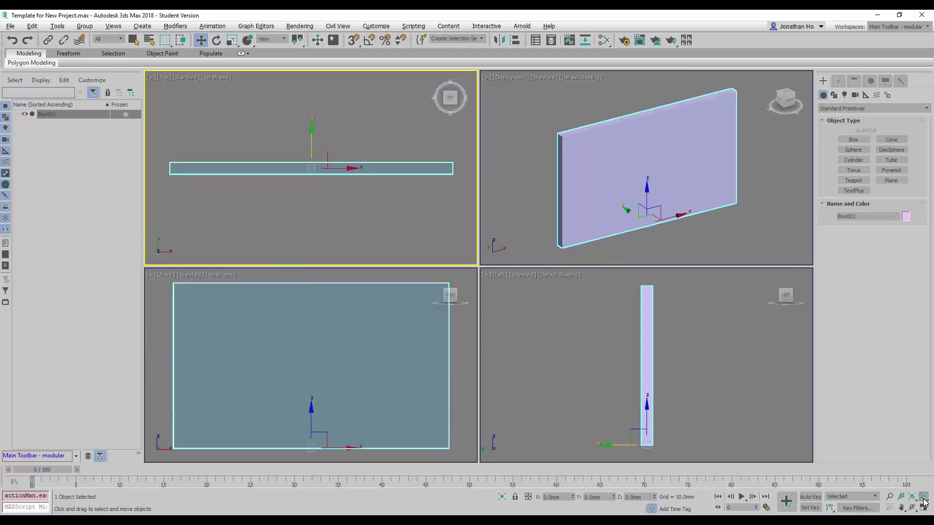
drag(924, 499, 924, 483)
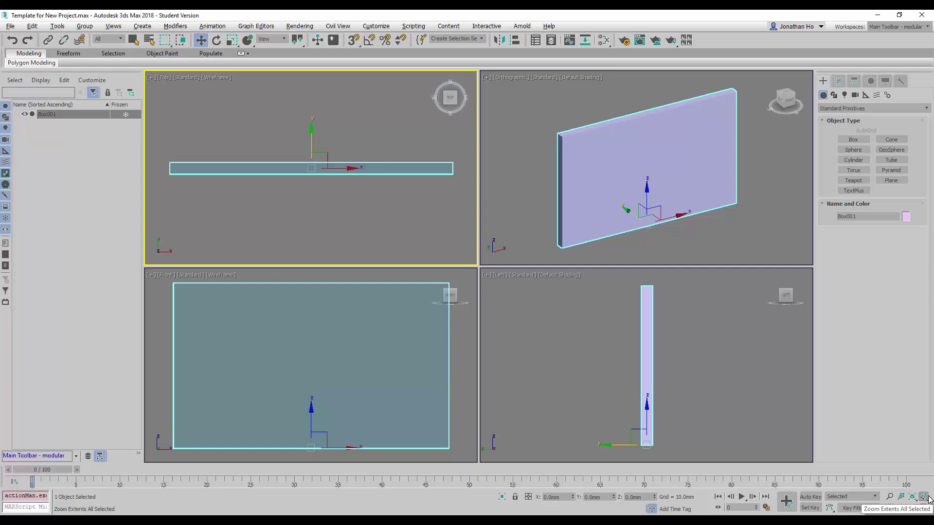
click(723, 242)
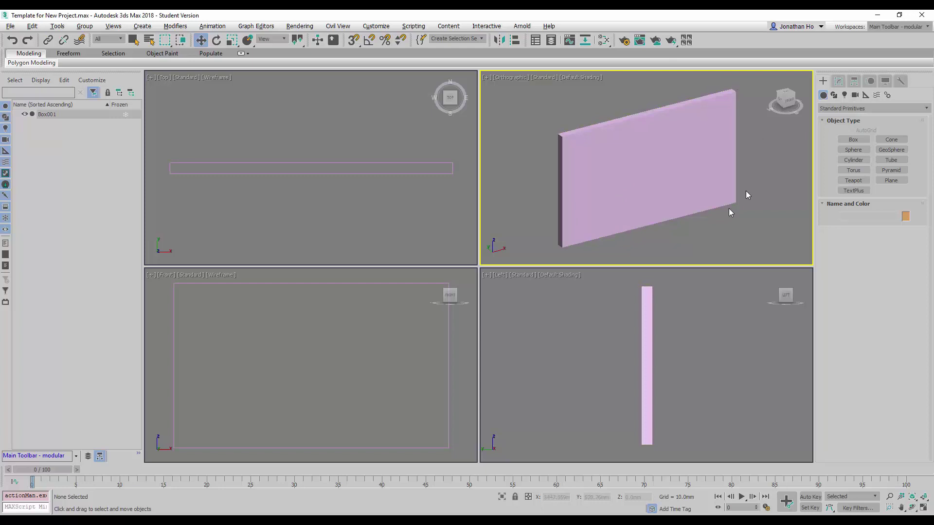
Draw a second box across the wall sized 1000 × 1000 × 2200 mm
click(854, 140)
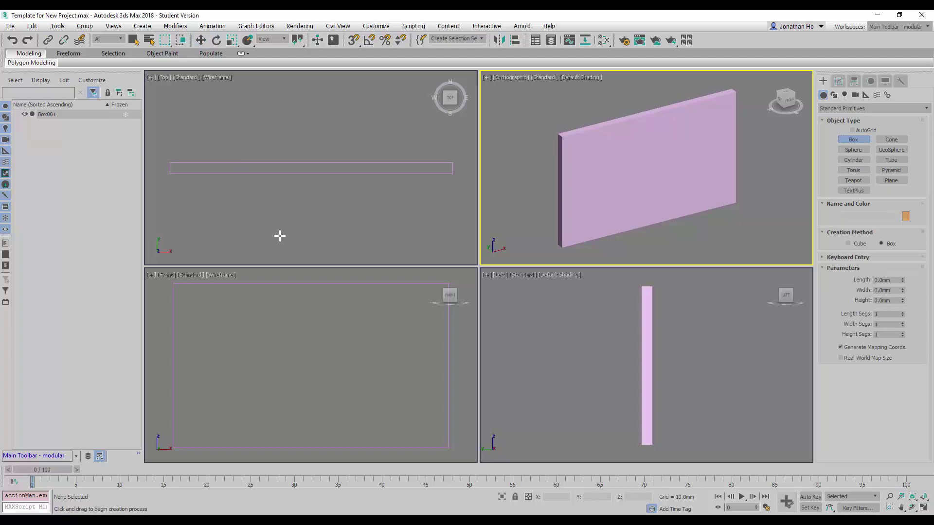
drag(278, 140, 338, 210)
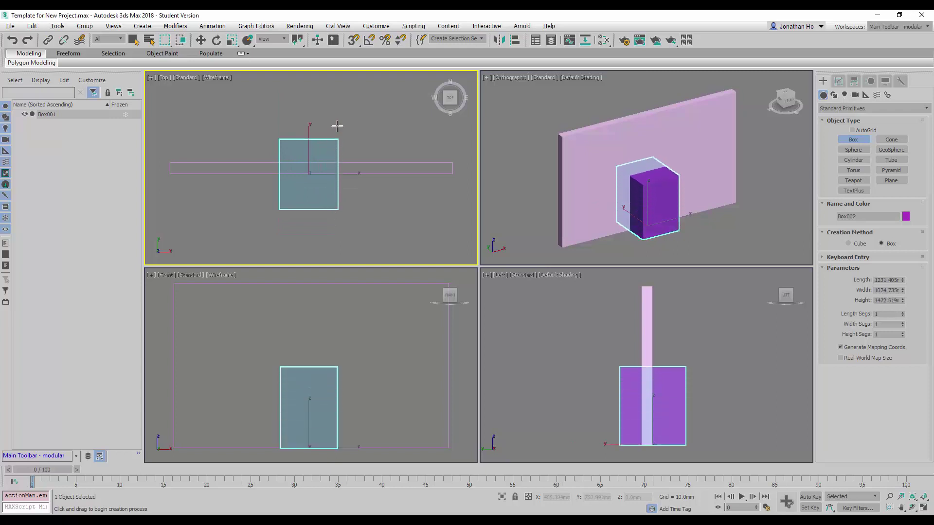
click(311, 148)
mouse_move(902, 279)
mouse_down()
mouse_move(901, 266)
mouse_move(901, 278)
mouse_up()
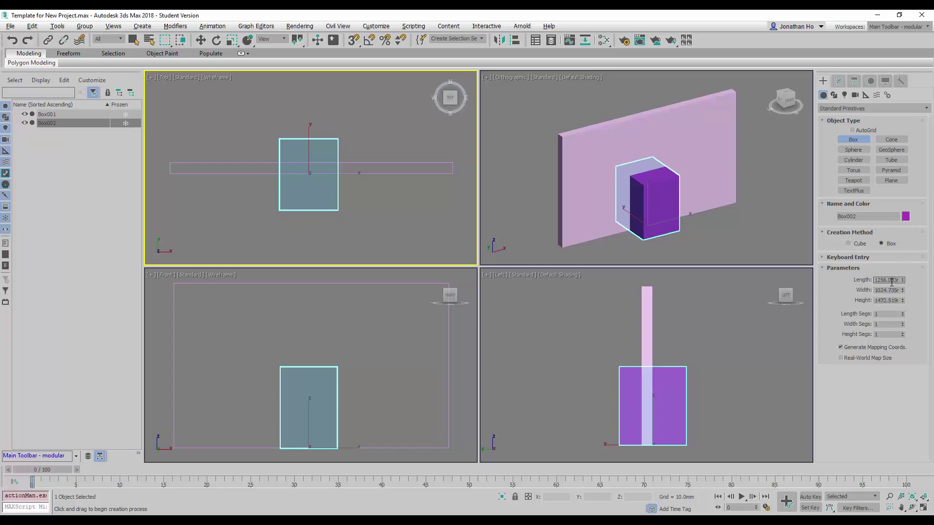
text(1000)
key(Tab)
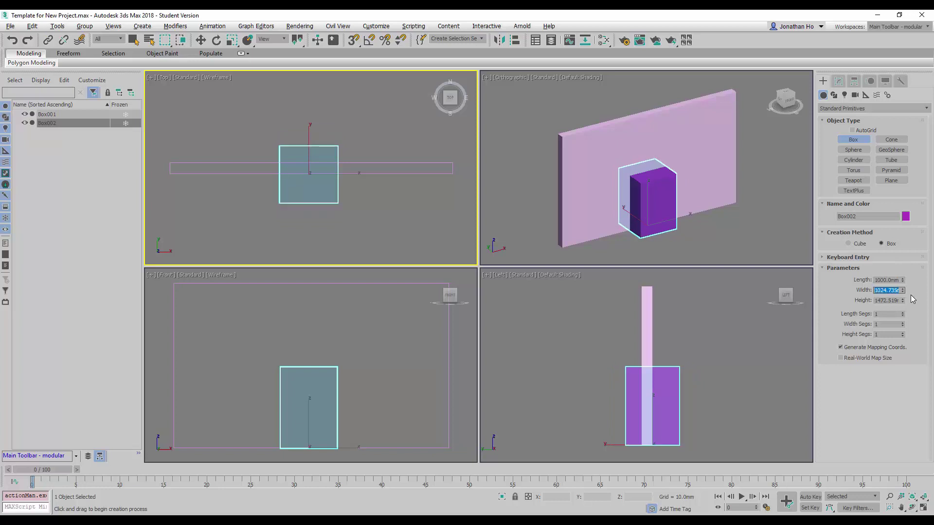
key(BackSpace)
text(1000)
key(Tab)
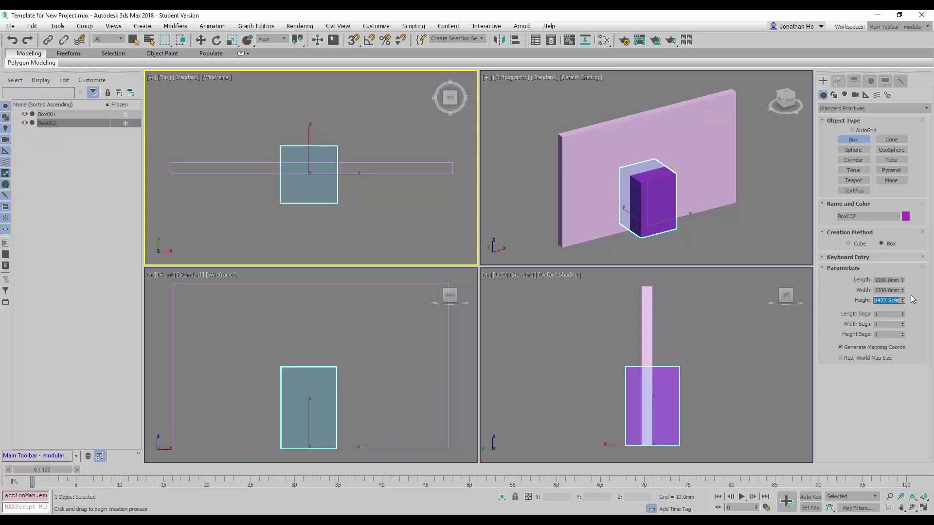
text(2200)
key(Return)
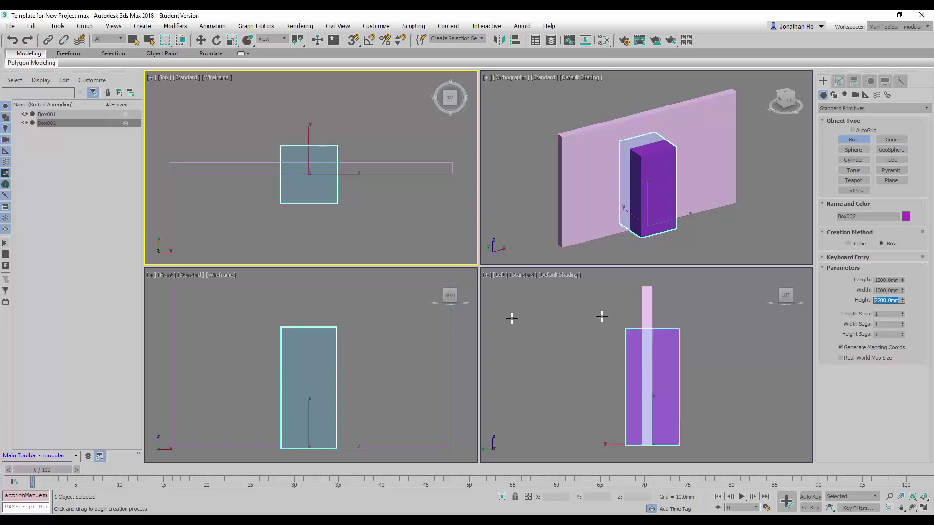
scroll(359, 200, down, 3)
scroll(346, 184, up, 3)
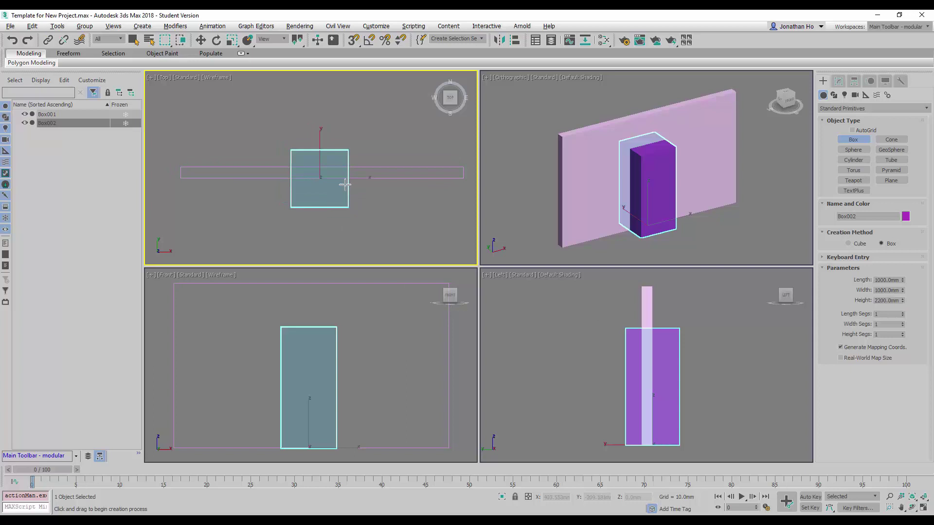
Position Box002 at X 0, Y 0 so it is centred through the wall
right_click(209, 40)
key(Escape)
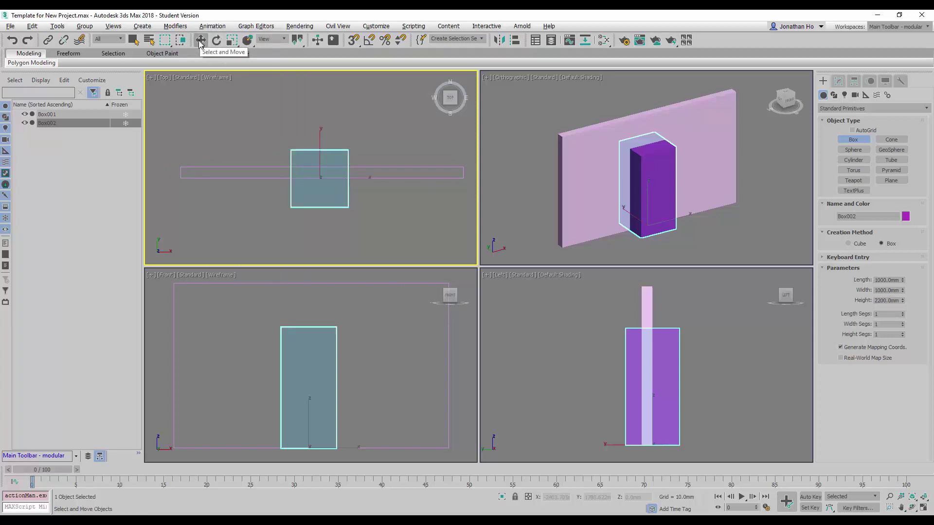
right_click(200, 42)
double_click(316, 212)
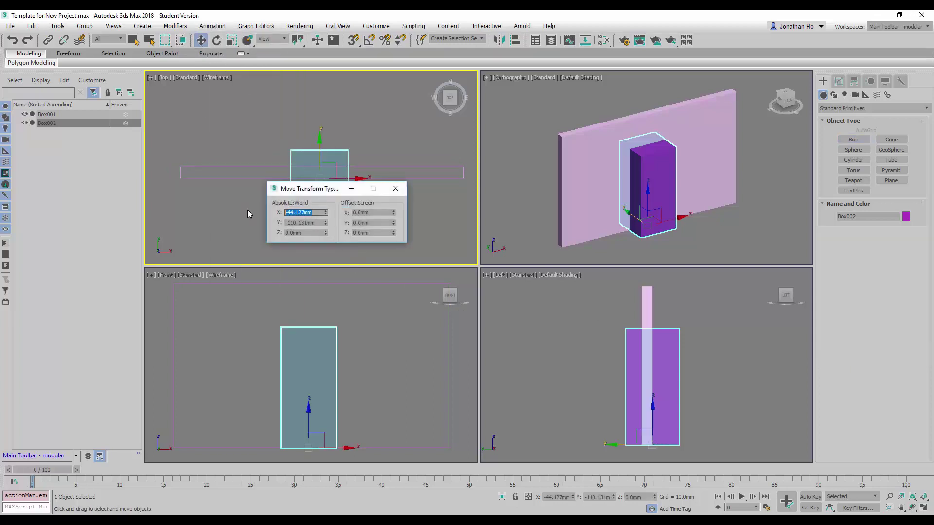
text(0)
key(Tab)
text(0)
key(Tab)
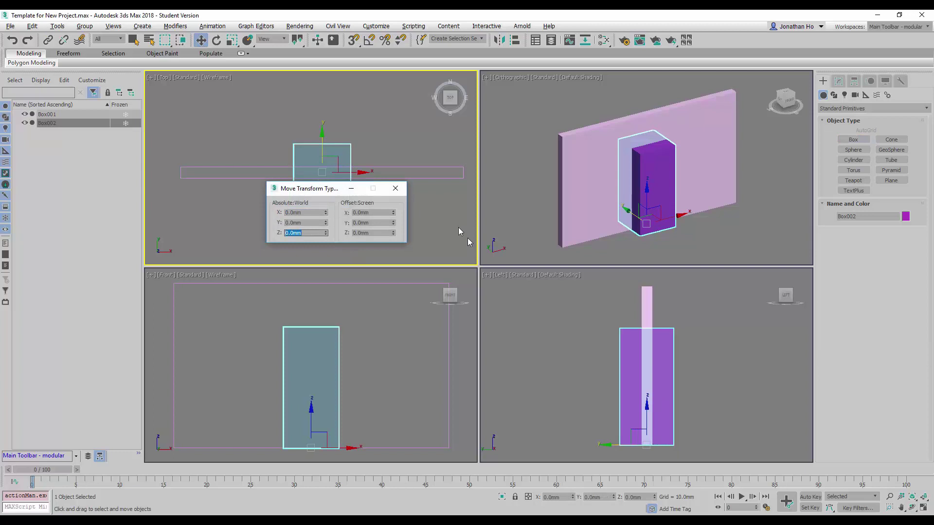
click(396, 188)
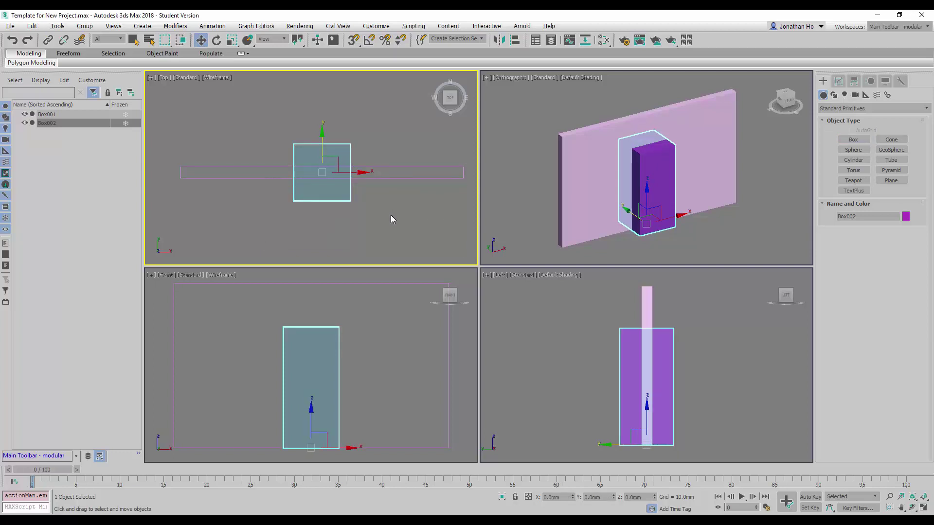
Deselect Box002, set the Left view to Wireframe, and make the perspective view active
click(391, 215)
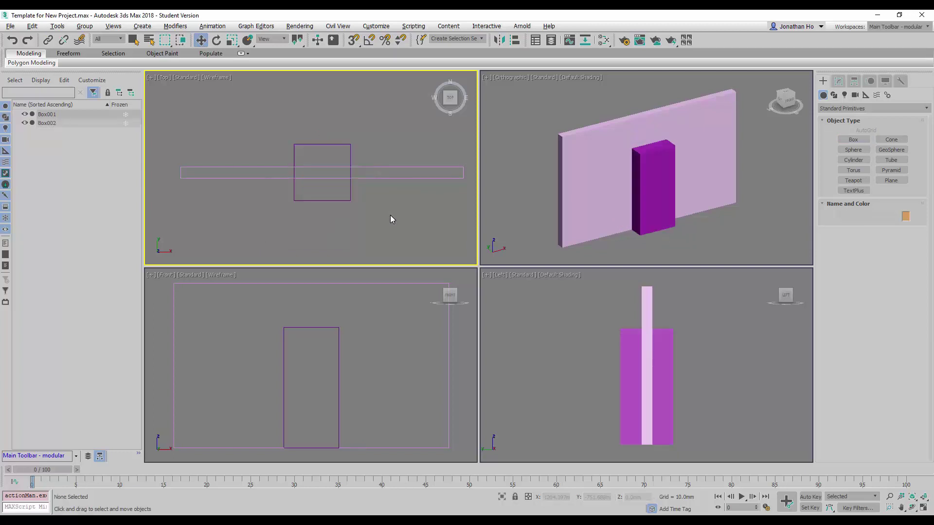
click(548, 347)
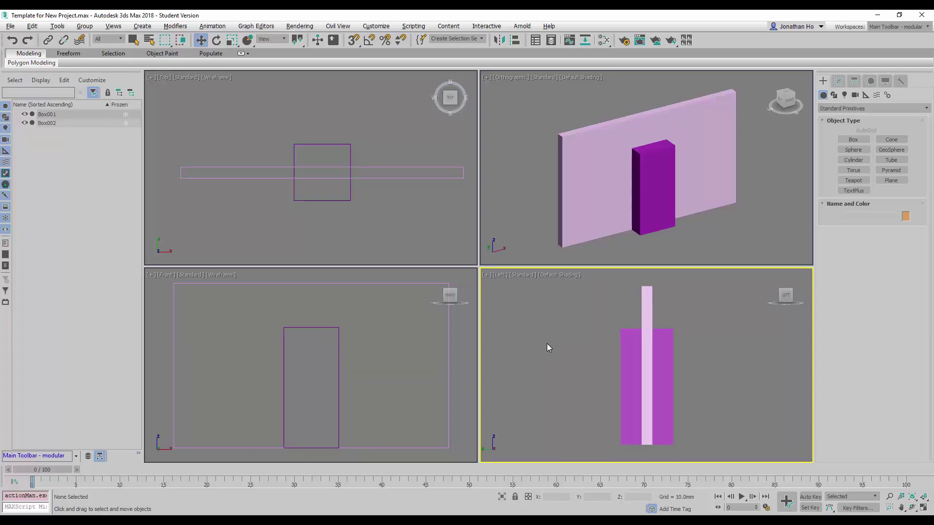
key(F3)
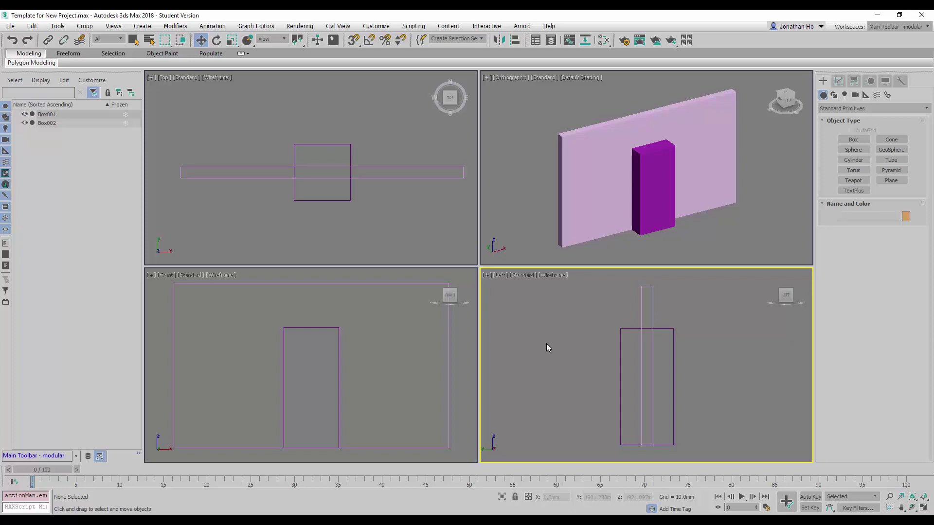
scroll(547, 344, up, 1)
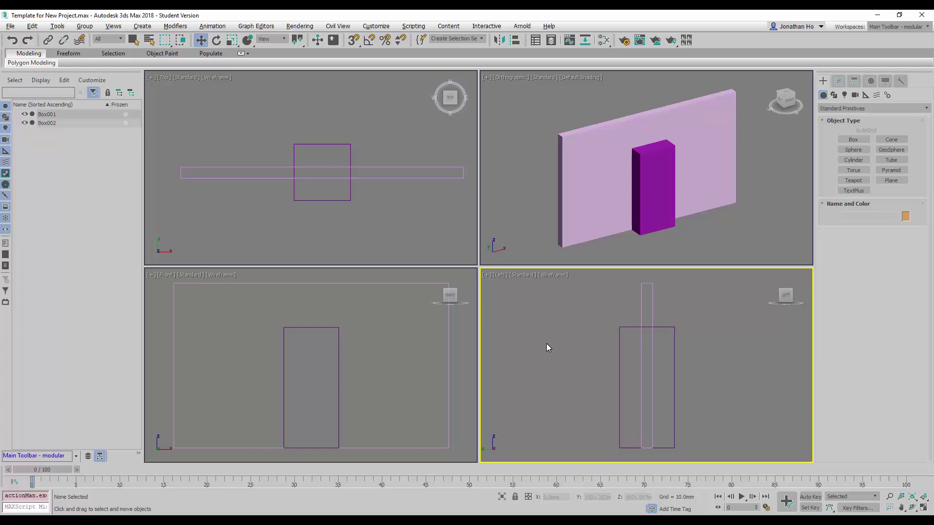
click(516, 229)
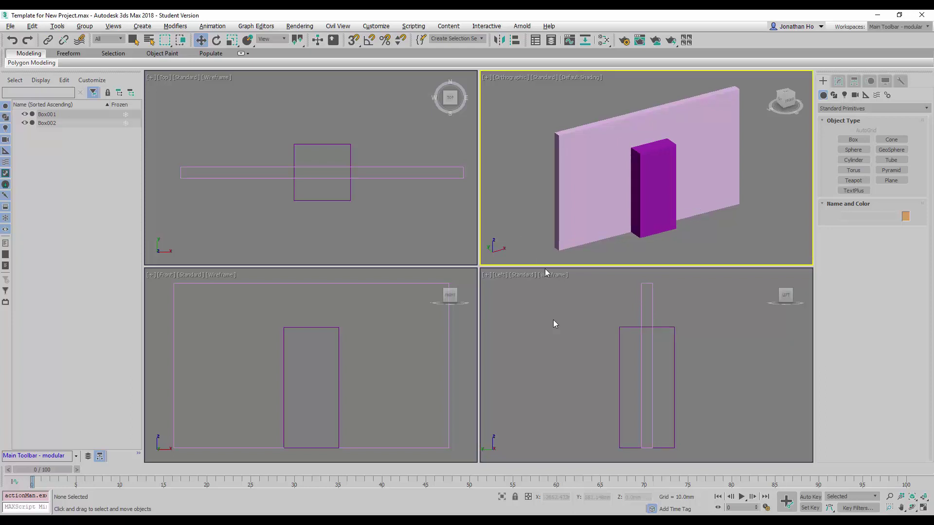
right_click(519, 464)
click(787, 193)
Select the Box001 wall and switch the Create panel to Compound Objects
click(728, 161)
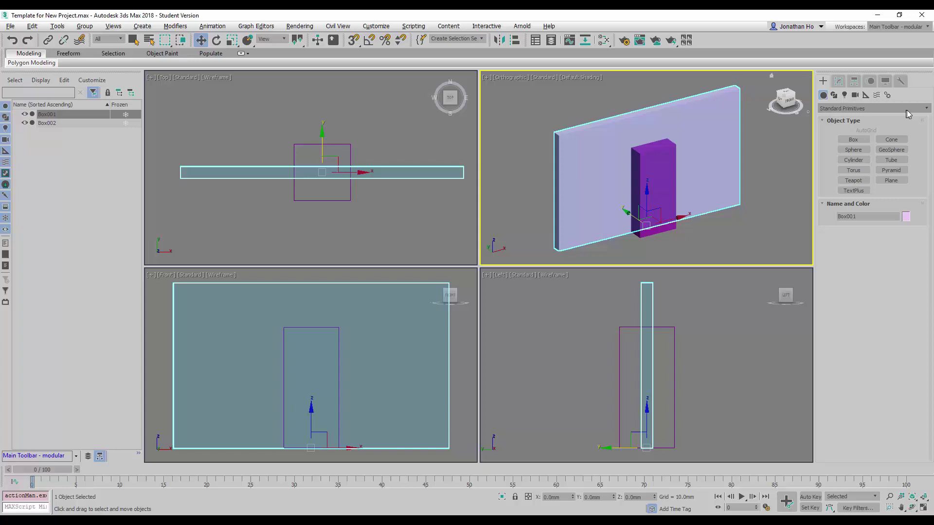
click(907, 110)
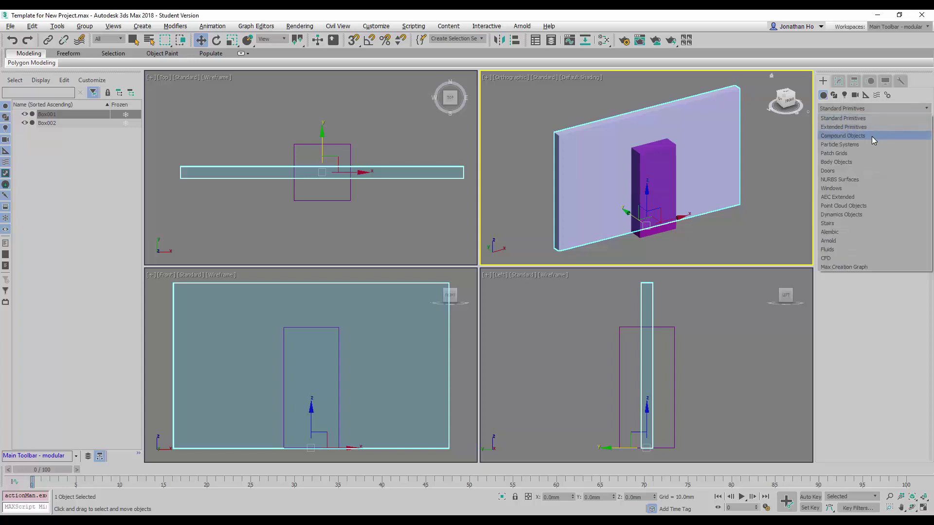
click(871, 136)
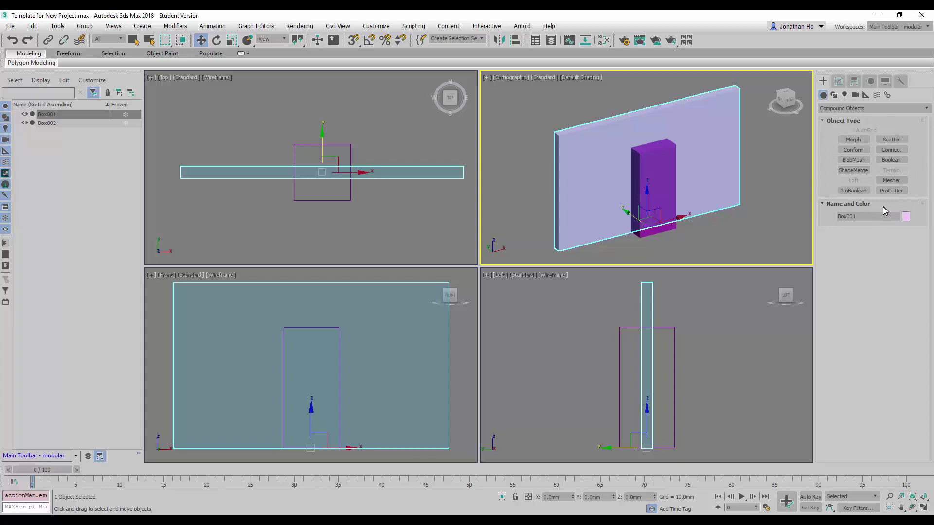
Make Box001 a ProBoolean and expand its Pick Boolean and Parameters rollouts
click(853, 191)
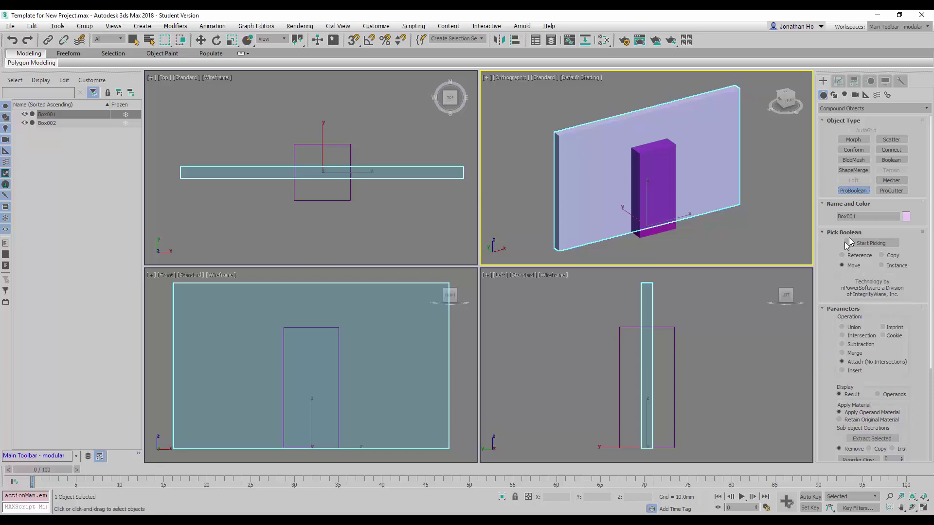
click(822, 204)
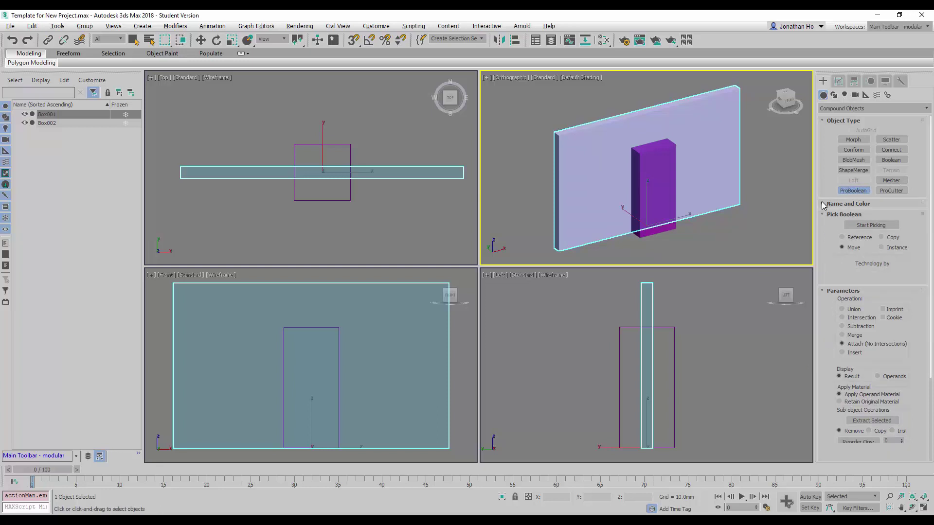
click(821, 216)
click(824, 225)
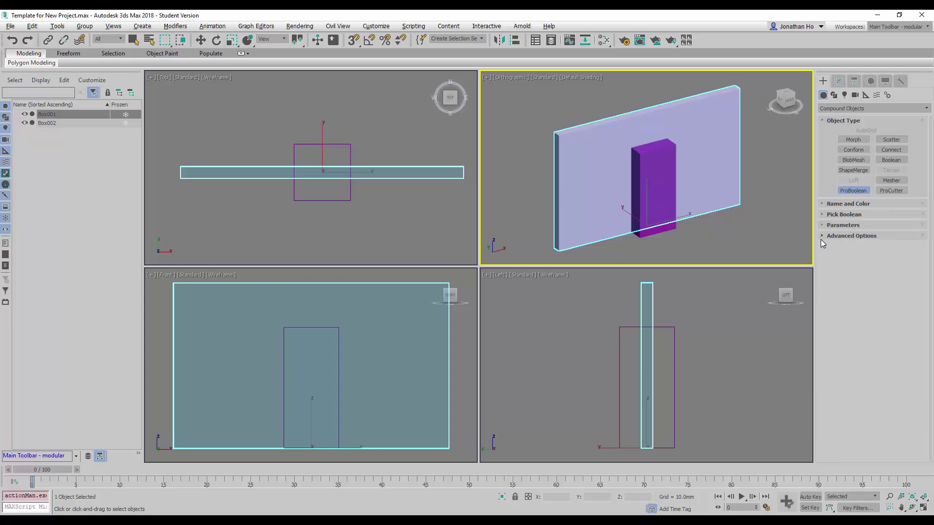
click(821, 217)
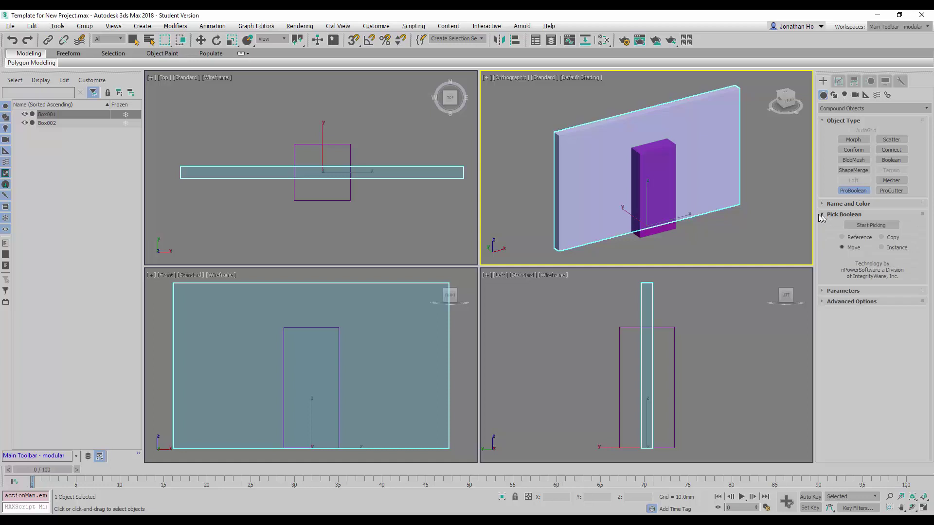
click(821, 291)
scroll(827, 265, down, 3)
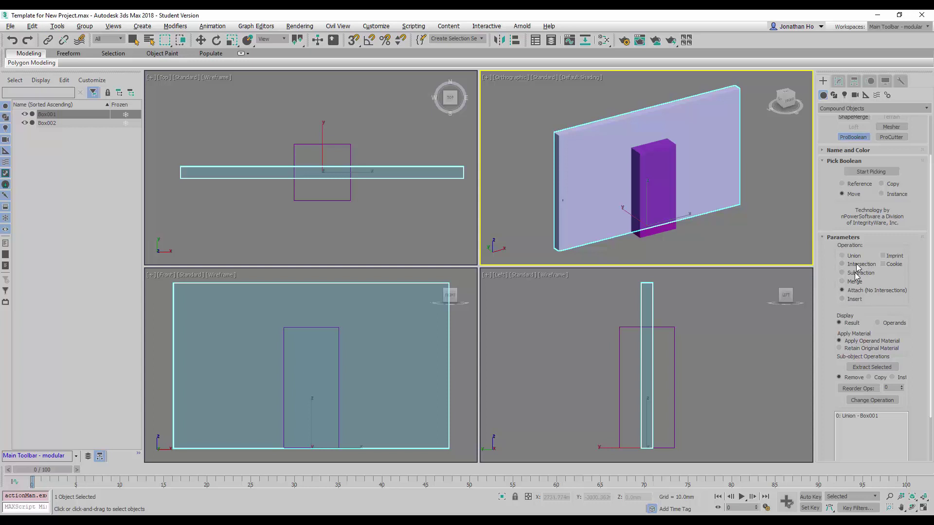
Set the boolean operation, then pick Box002 as the operand to cut the doorway
click(849, 256)
click(856, 264)
click(887, 174)
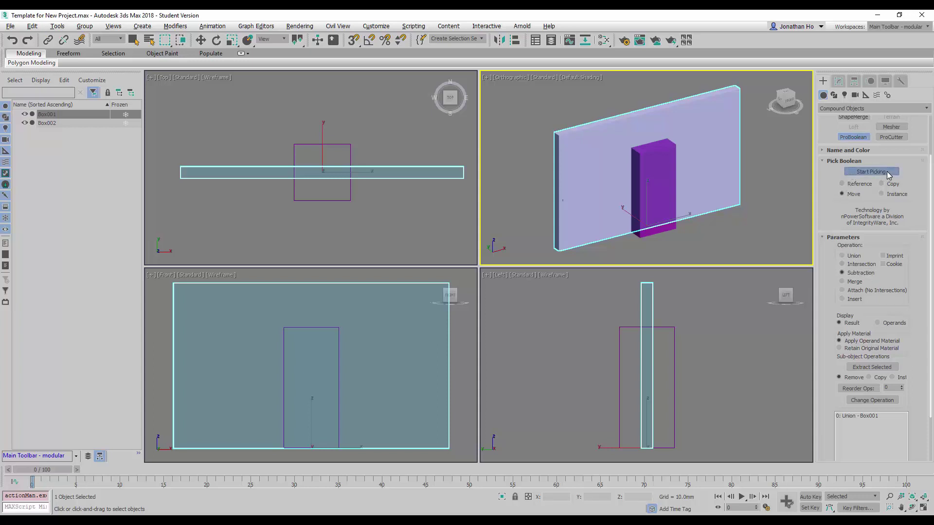
click(665, 230)
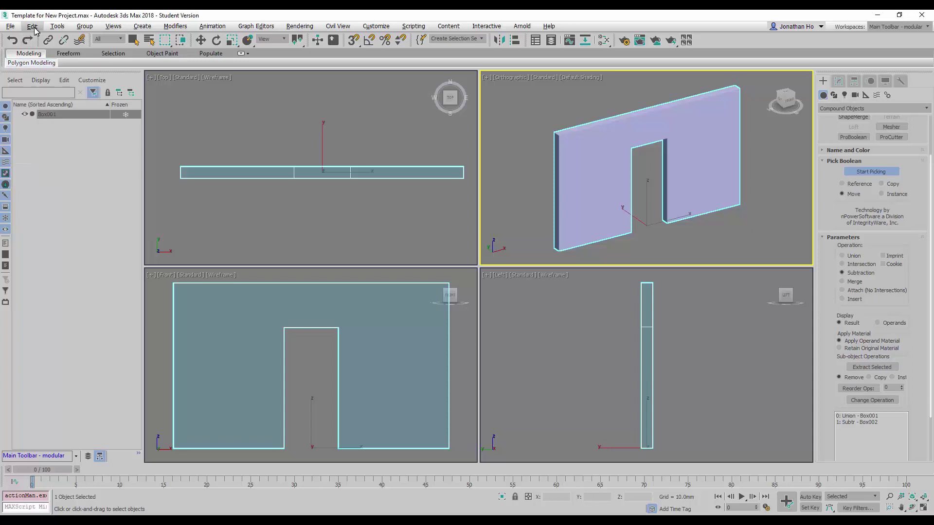
Undo the cut, enable Imprint, re-pick Box002, and inspect the outline with Edged Faces
click(12, 41)
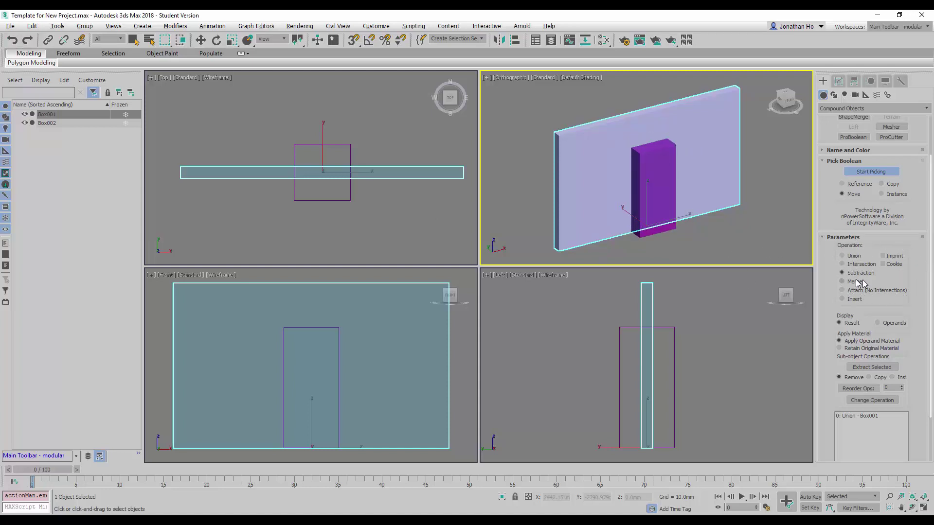
click(884, 256)
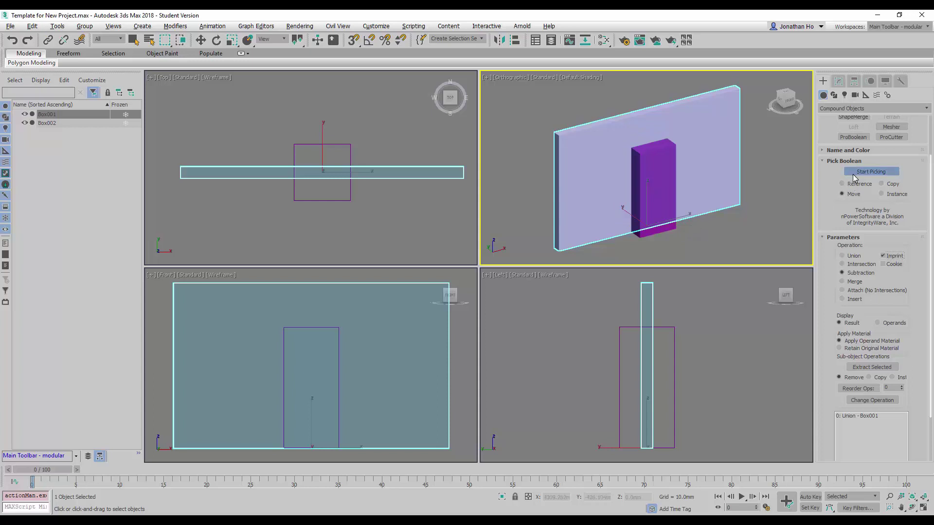
click(668, 232)
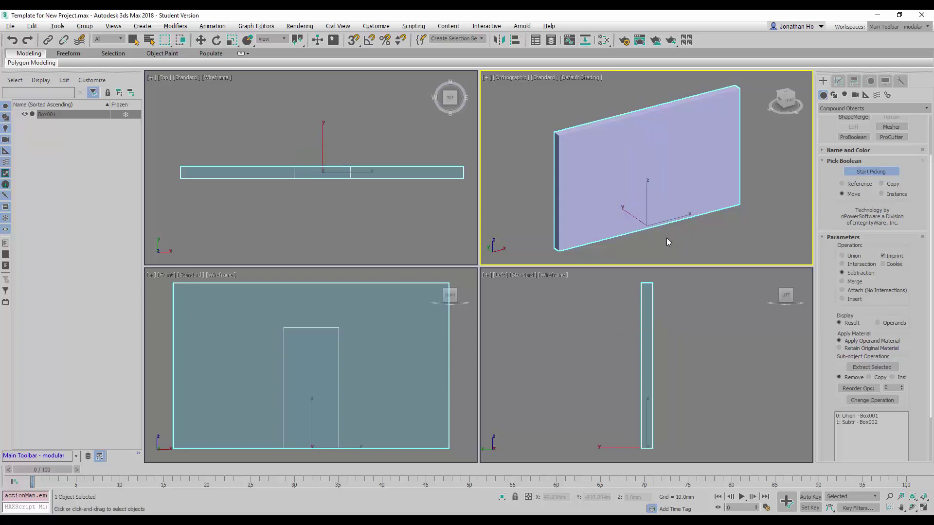
alt+middle_drag(666, 220, 658, 226)
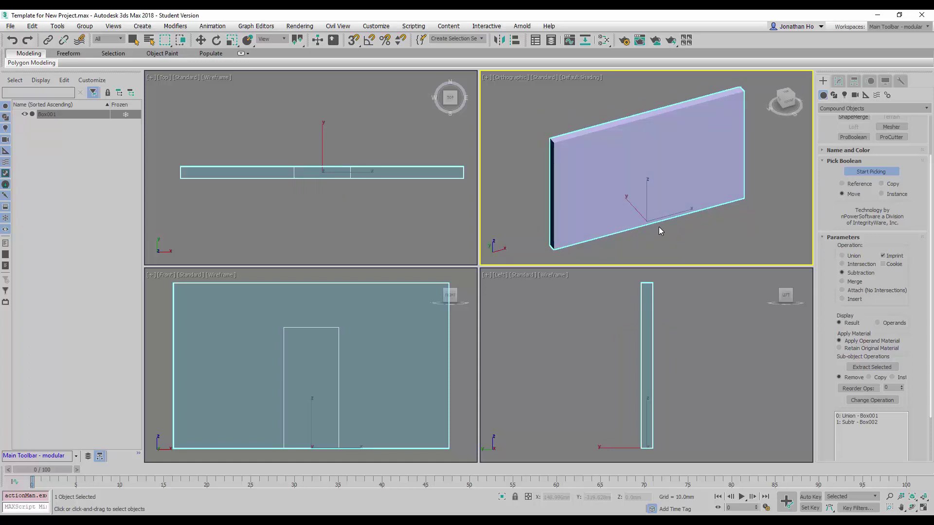
key(F4)
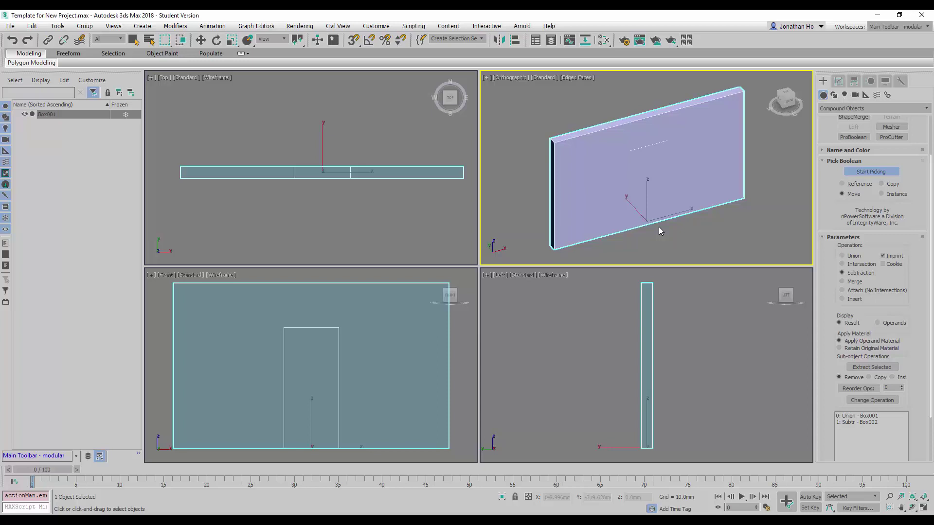
mouse_move(688, 217)
alt+middle_down()
mouse_move(644, 183)
mouse_move(705, 154)
mouse_move(759, 171)
mouse_move(788, 195)
mouse_move(680, 204)
mouse_move(662, 175)
mouse_move(700, 204)
mouse_move(681, 205)
alt+middle_up()
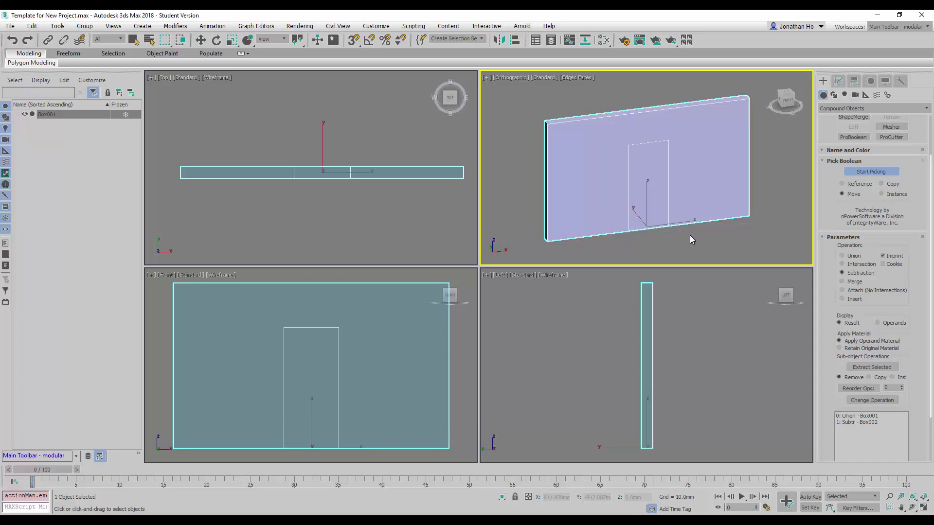
Undo the imprint, uncheck Imprint, and pick Box002 to cut a real doorway
click(12, 40)
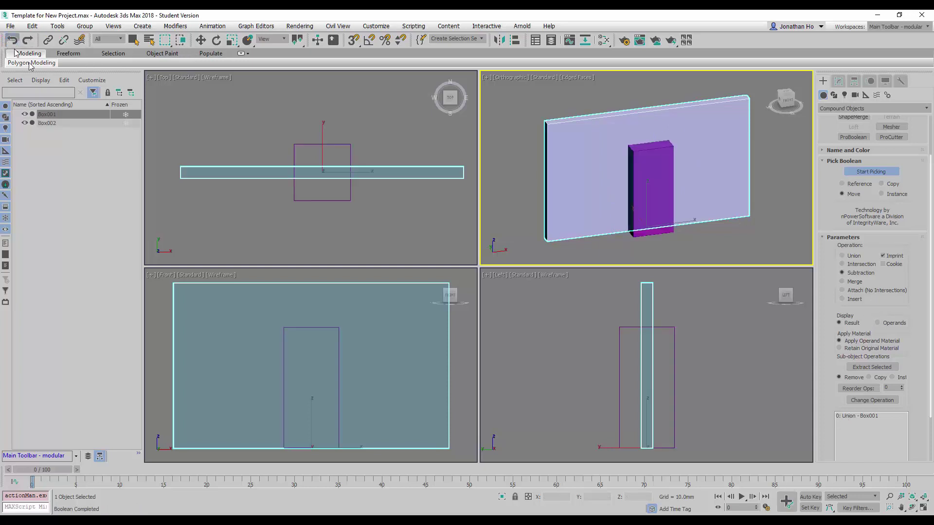
alt+middle_drag(625, 213, 713, 228)
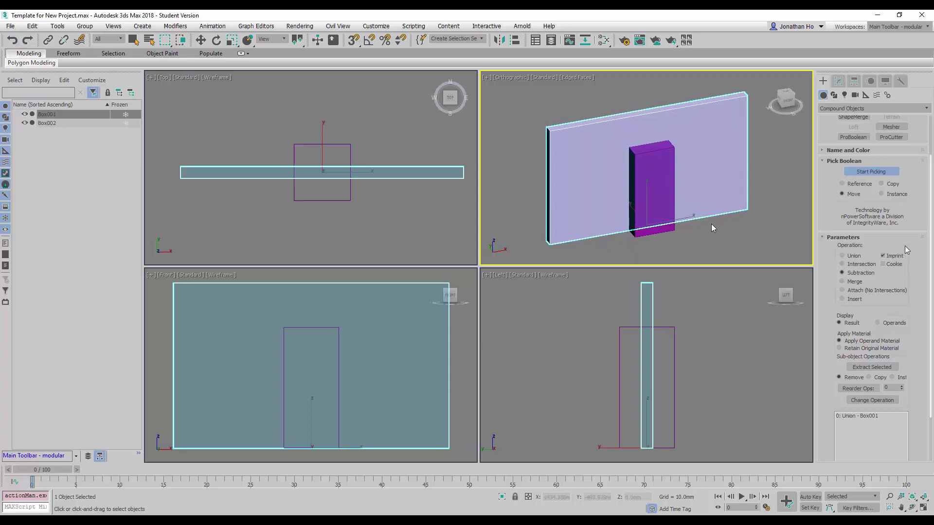
click(883, 256)
click(654, 229)
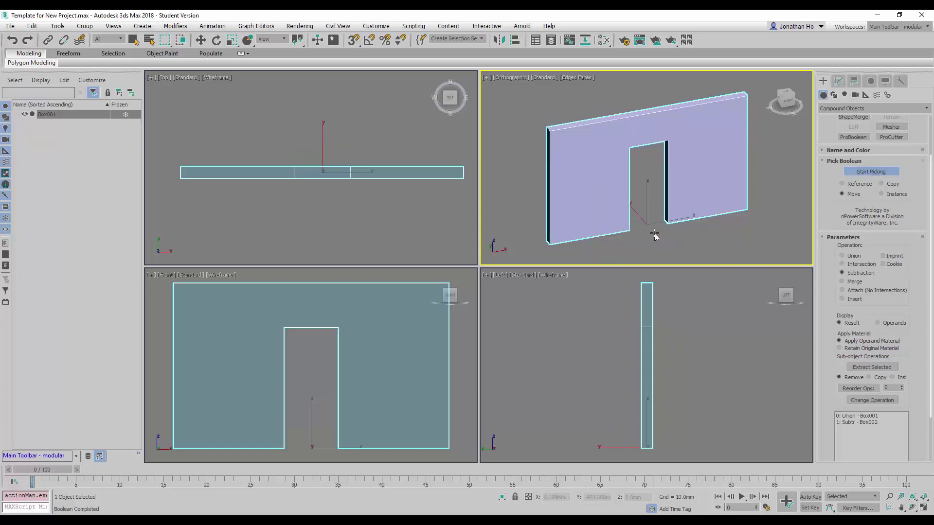